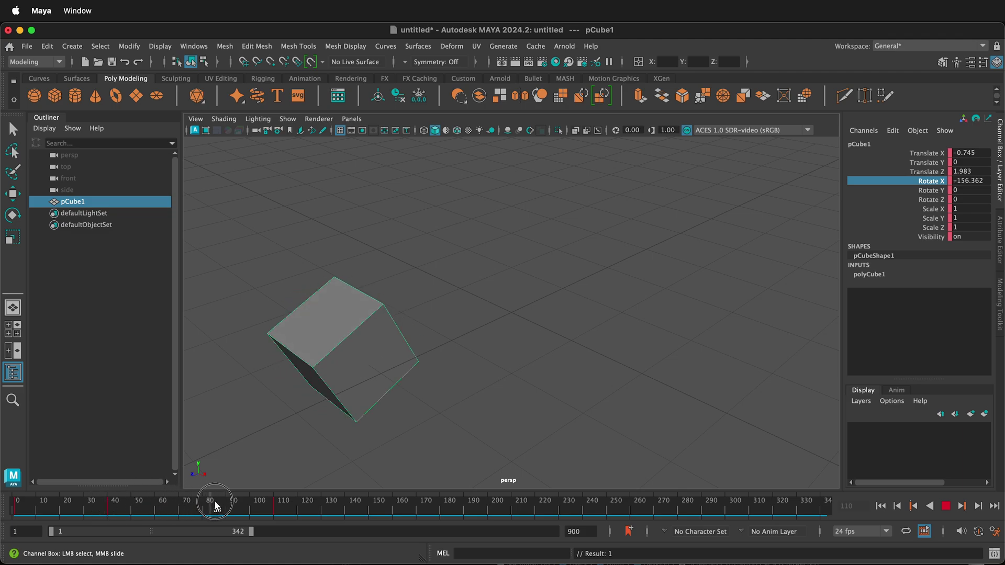
# Scrub the timeline back to frame 39 to review the existing animation
pyautogui.moveTo(276, 506); pyautogui.dragTo(240, 505)
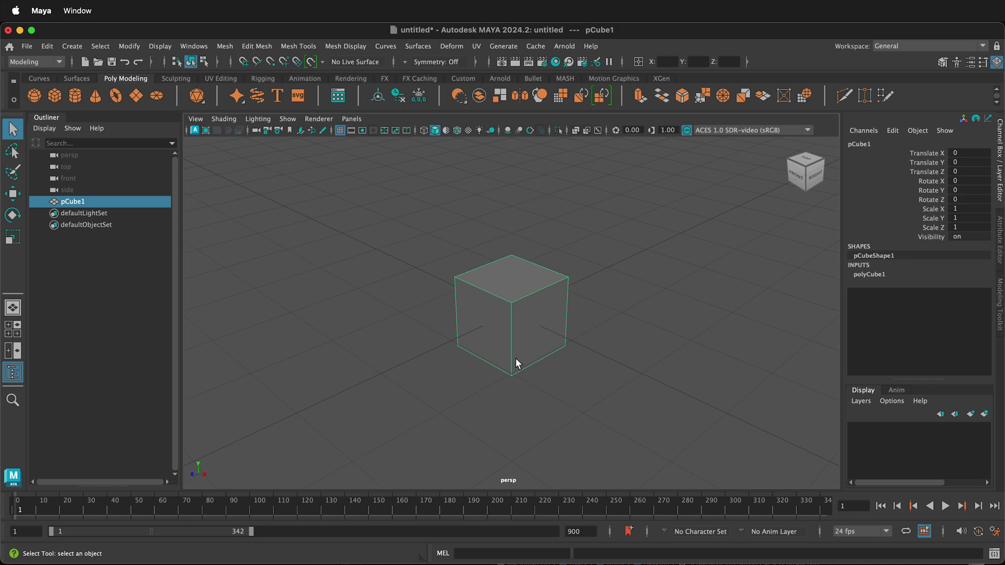
# Move the cube to Translate X -1.815 and key all its channels at frame 1
pyautogui.press('w')
pyautogui.moveTo(556, 332); pyautogui.dragTo(454, 295)
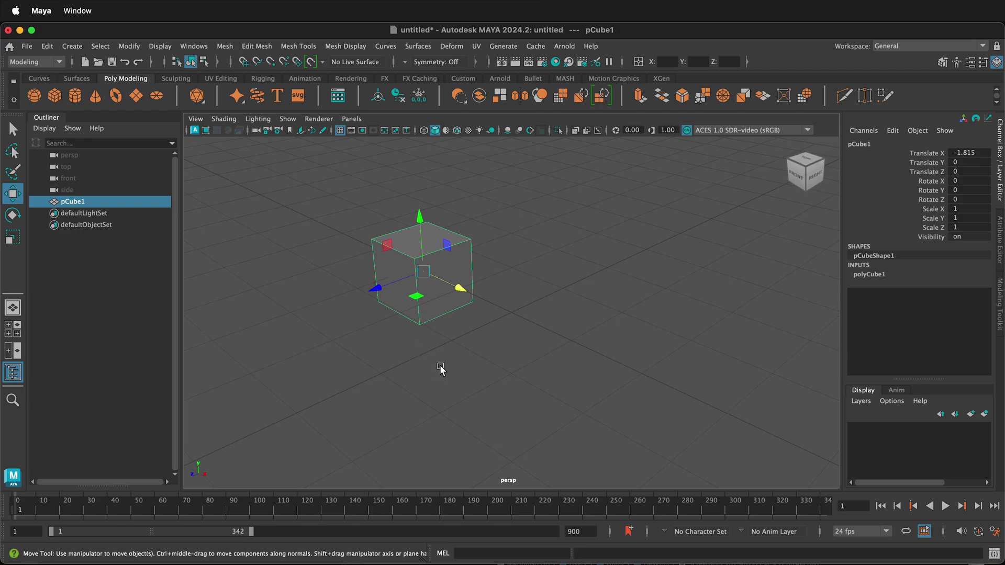
pyautogui.press('s')
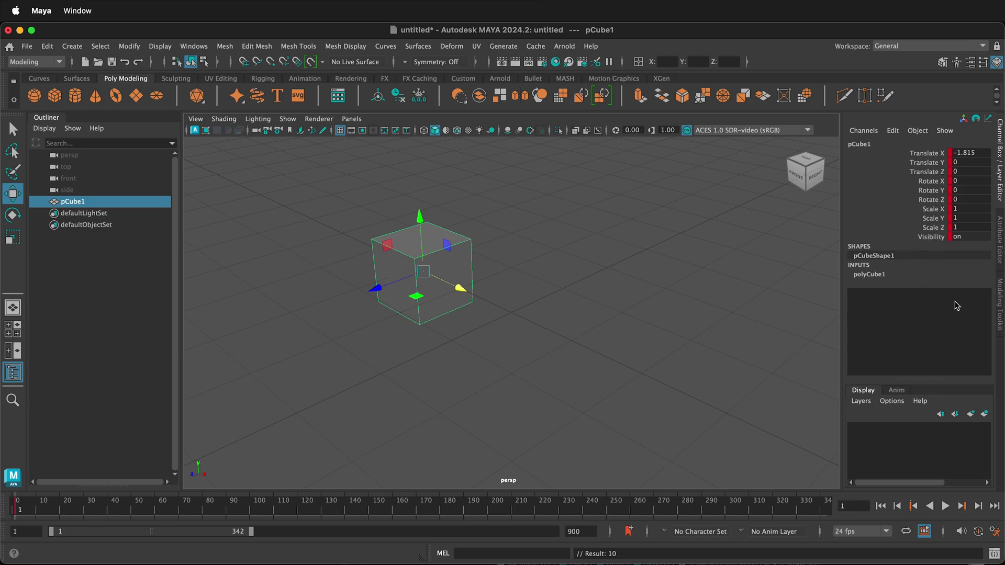
# Toggle the Channel Box attribute details, then scrub the timeline to preview, ending at frame 2
pyautogui.click(995, 63)
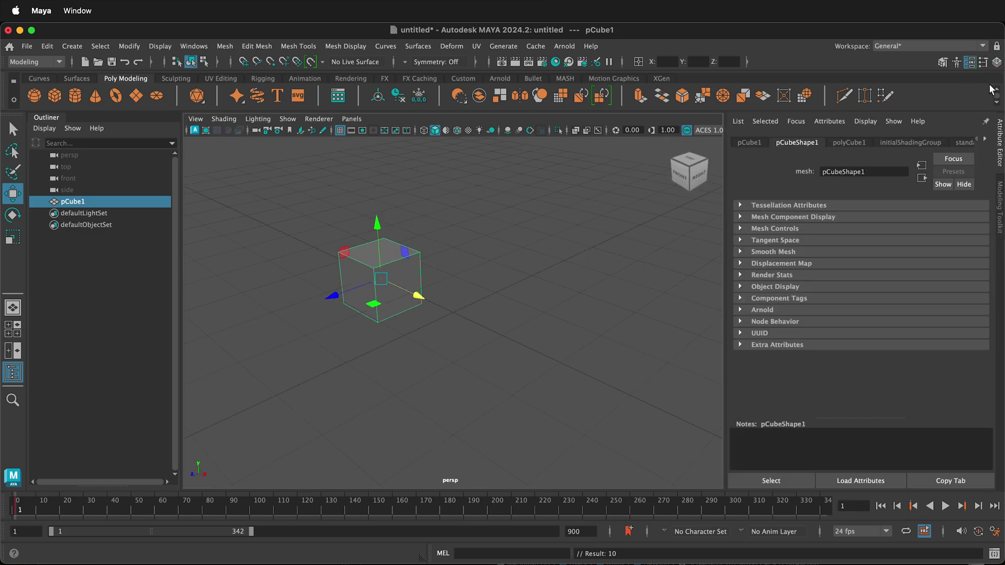
pyautogui.click(997, 65)
pyautogui.moveTo(32, 510); pyautogui.dragTo(365, 492)
pyautogui.moveTo(175, 511); pyautogui.dragTo(20, 515)
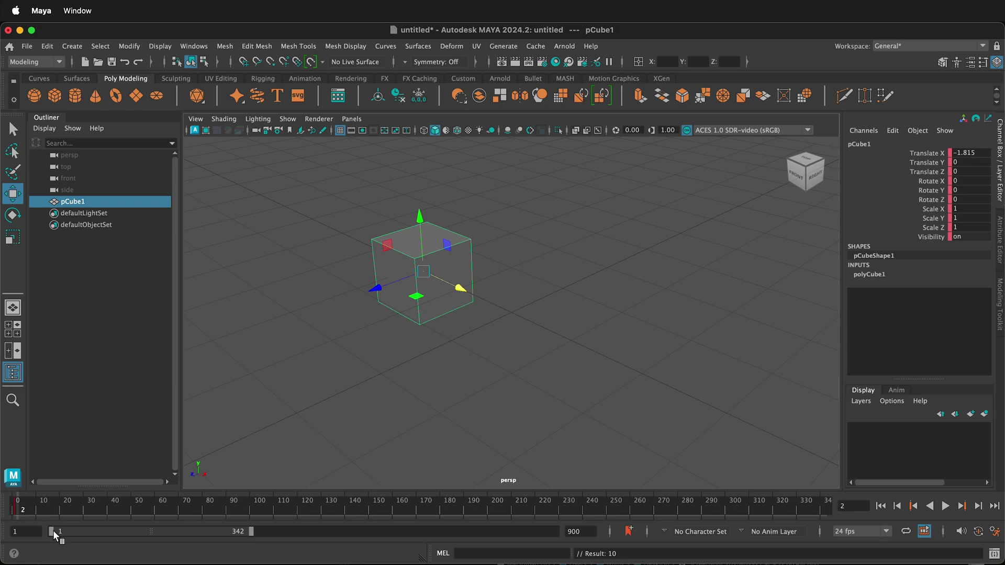
# At frame 40, key the cube at Translate X -0.745, Z 1.983, then preview frames 20–35
pyautogui.click(105, 505)
pyautogui.moveTo(421, 297); pyautogui.dragTo(335, 382)
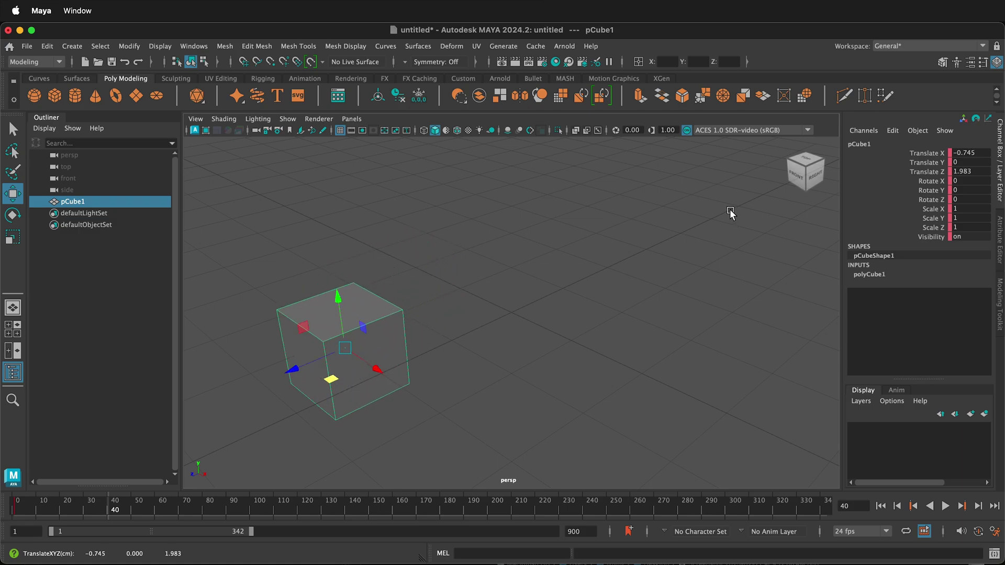
pyautogui.press('s')
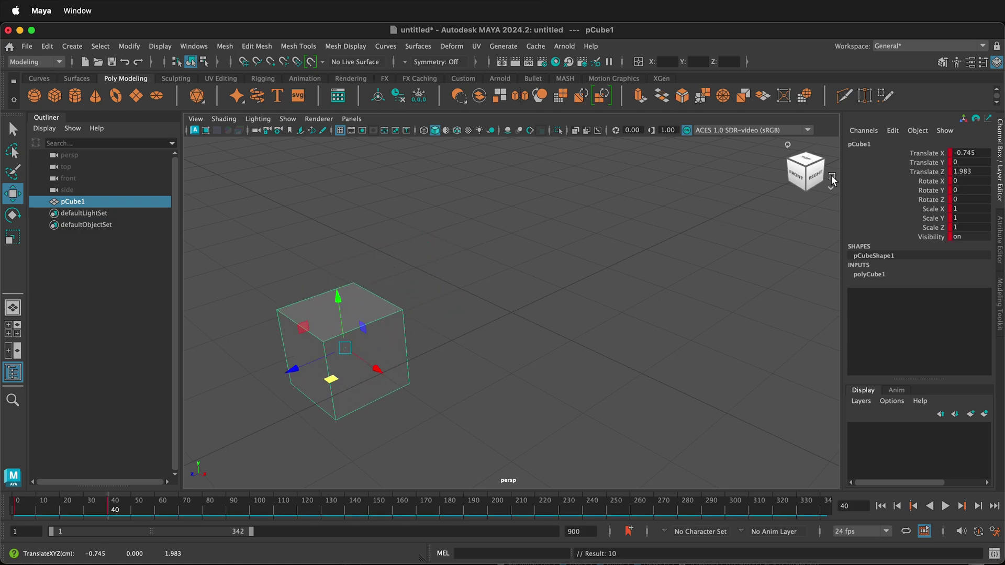
pyautogui.click(61, 508)
pyautogui.moveTo(60, 509); pyautogui.dragTo(154, 491)
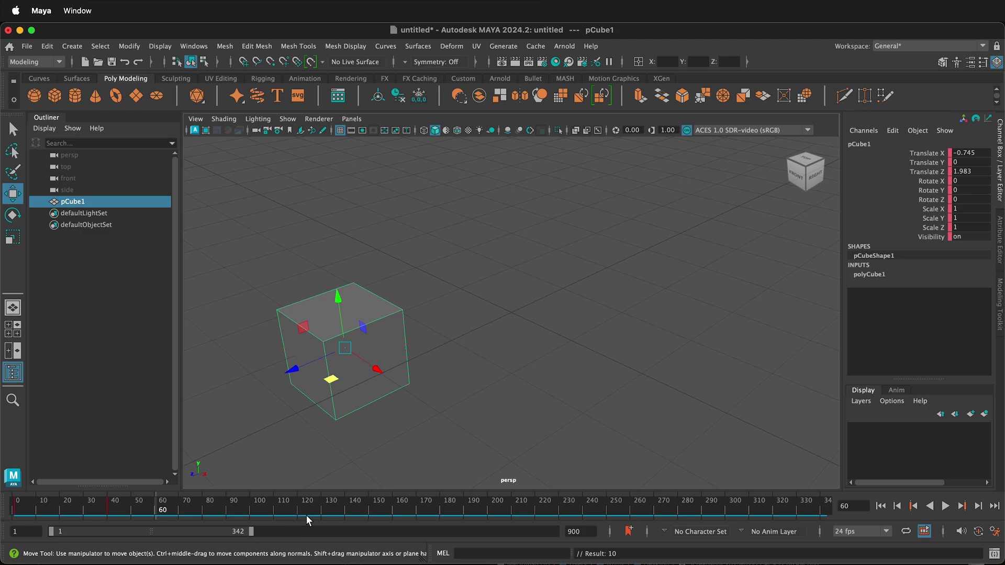
# At frame 110, rotate the cube to Rotate X -233.919, key only that channel, and preview
pyautogui.click(274, 503)
pyautogui.press('e')
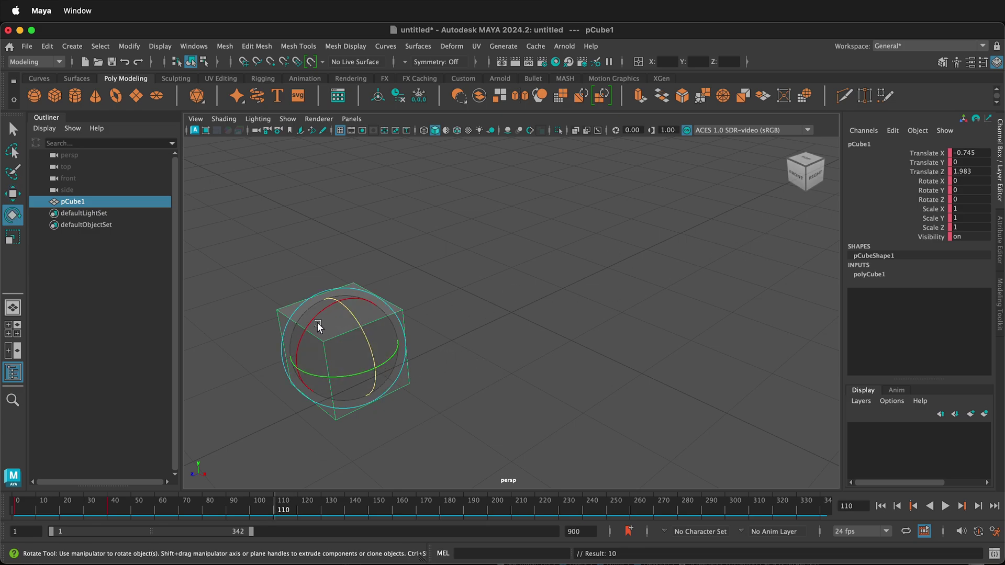
pyautogui.moveTo(317, 322); pyautogui.dragTo(373, 387)
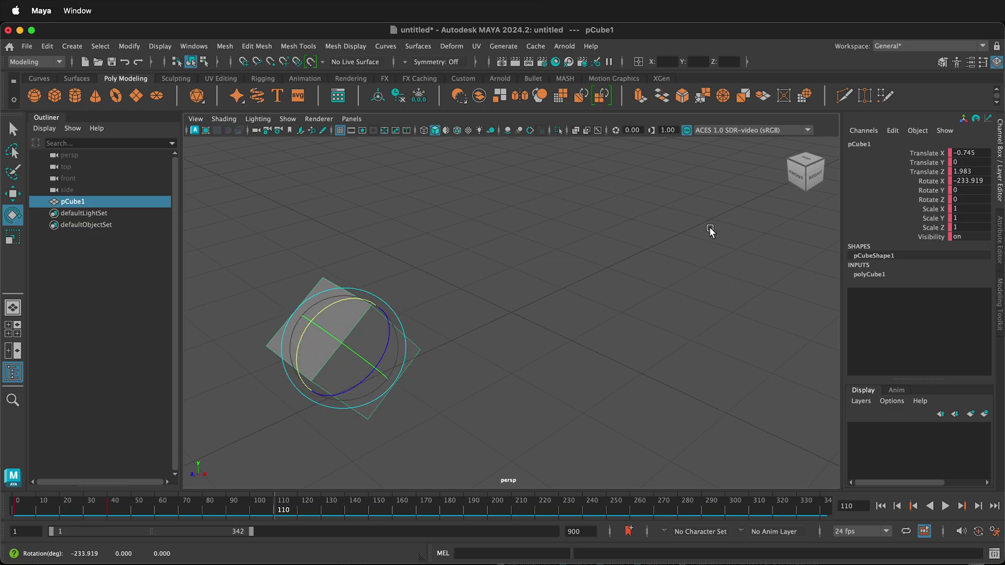
pyautogui.rightClick(929, 183)
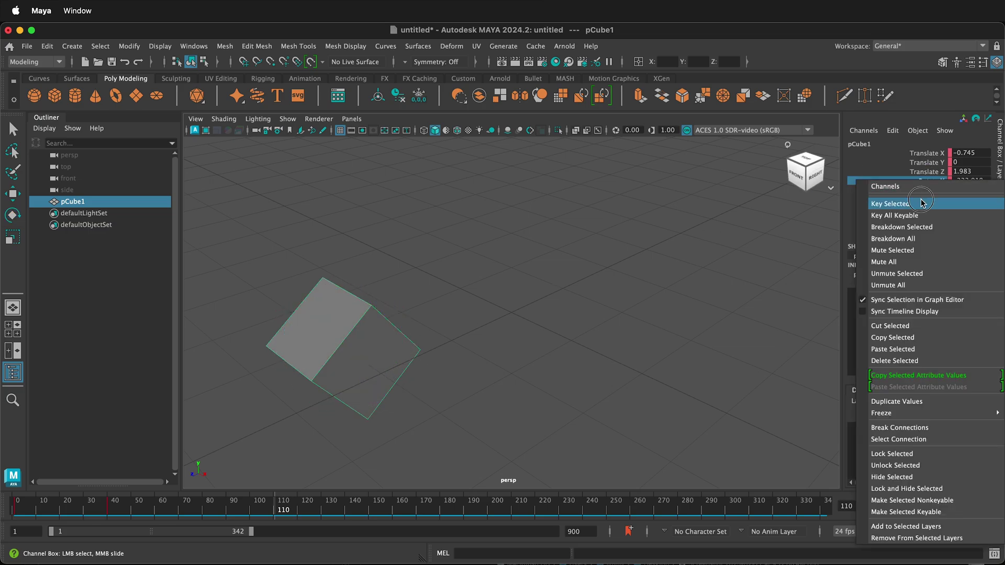
pyautogui.click(925, 204)
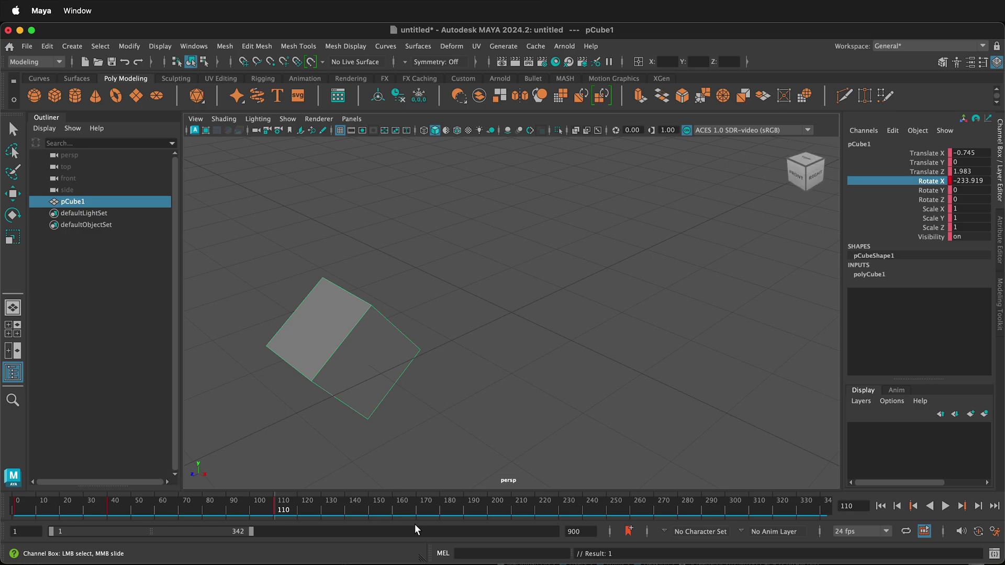
pyautogui.moveTo(266, 503); pyautogui.dragTo(396, 505)
# Move the cube to Translate X -2.542, Z -4.006, key the three translate channels, and preview
pyautogui.press('w')
pyautogui.moveTo(331, 378); pyautogui.dragTo(571, 218)
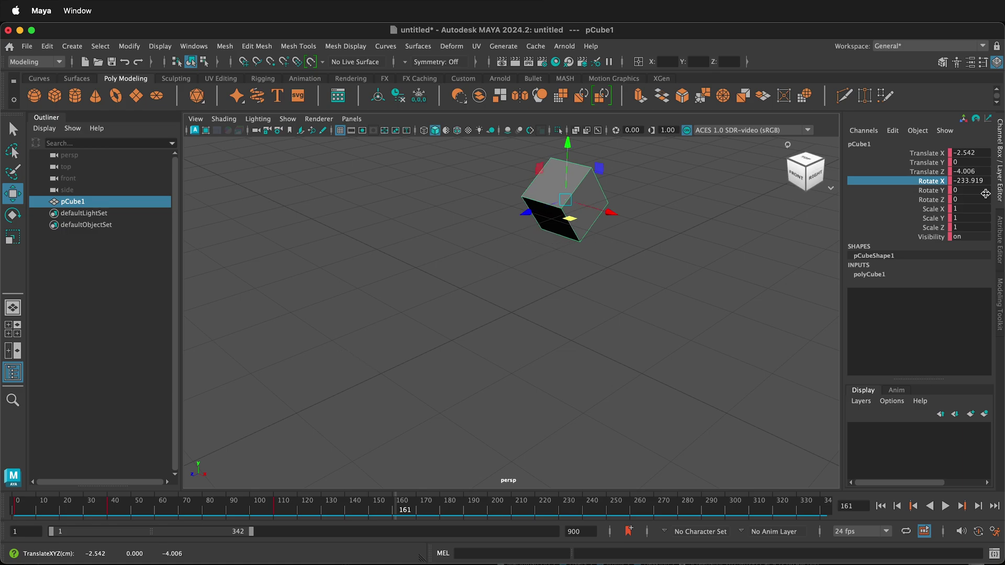
pyautogui.click(929, 153)
pyautogui.keyDown('shift'); pyautogui.click(934, 173); pyautogui.keyUp('shift')
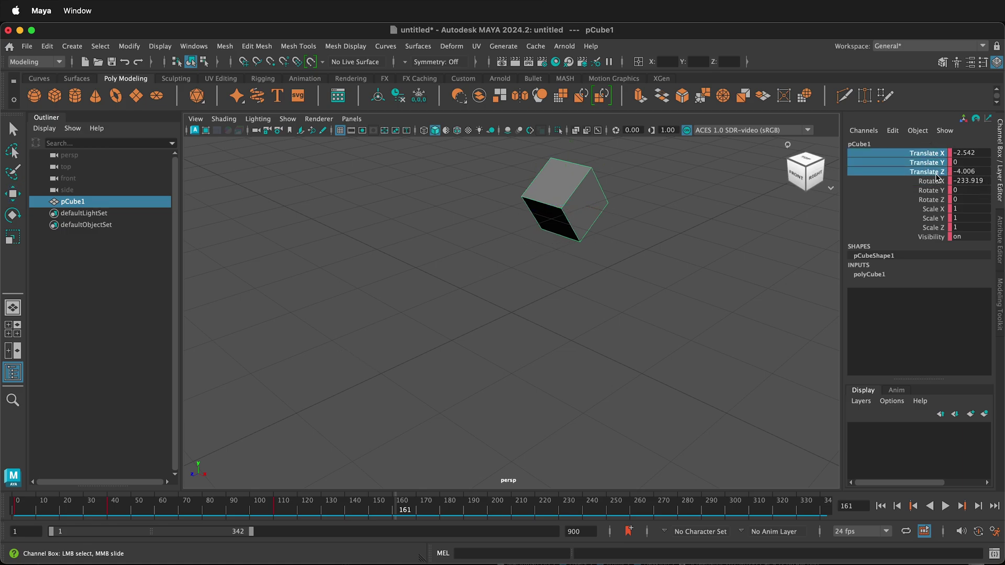
pyautogui.rightClick(935, 176)
pyautogui.click(921, 198)
pyautogui.moveTo(375, 505); pyautogui.dragTo(400, 503)
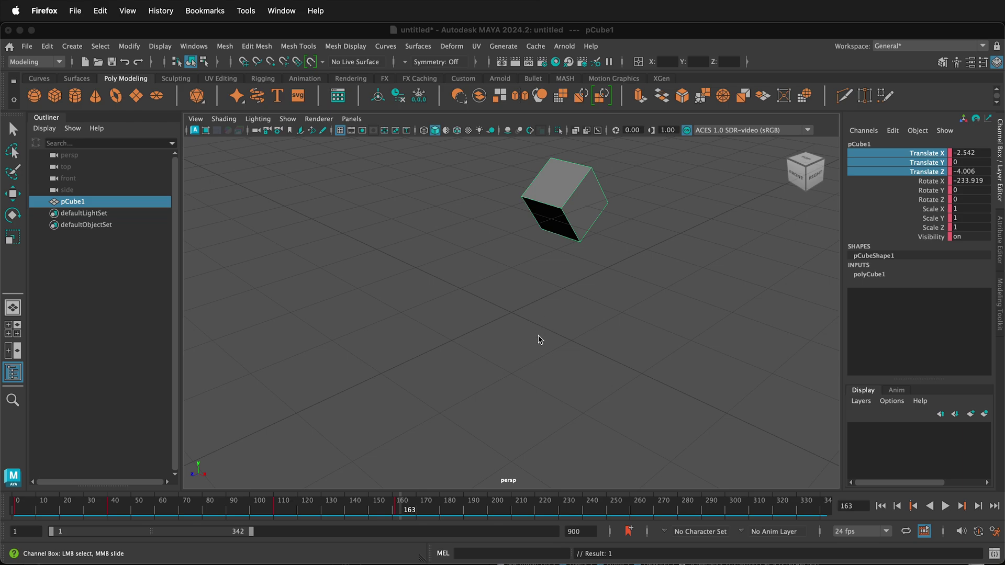
# Turn on Auto Key, then move the cube left and spin it to a new orientation
pyautogui.click(979, 535)
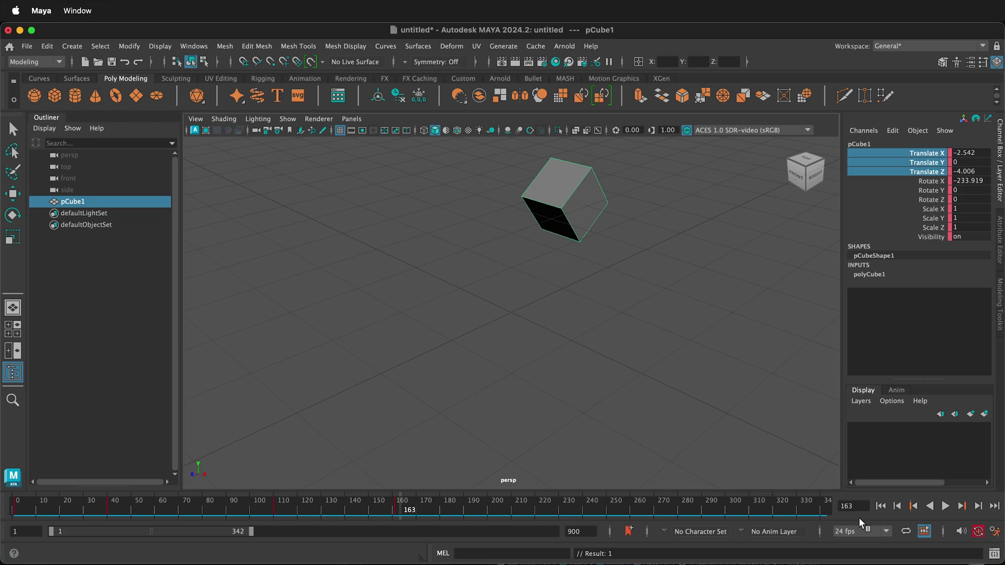
pyautogui.click(490, 510)
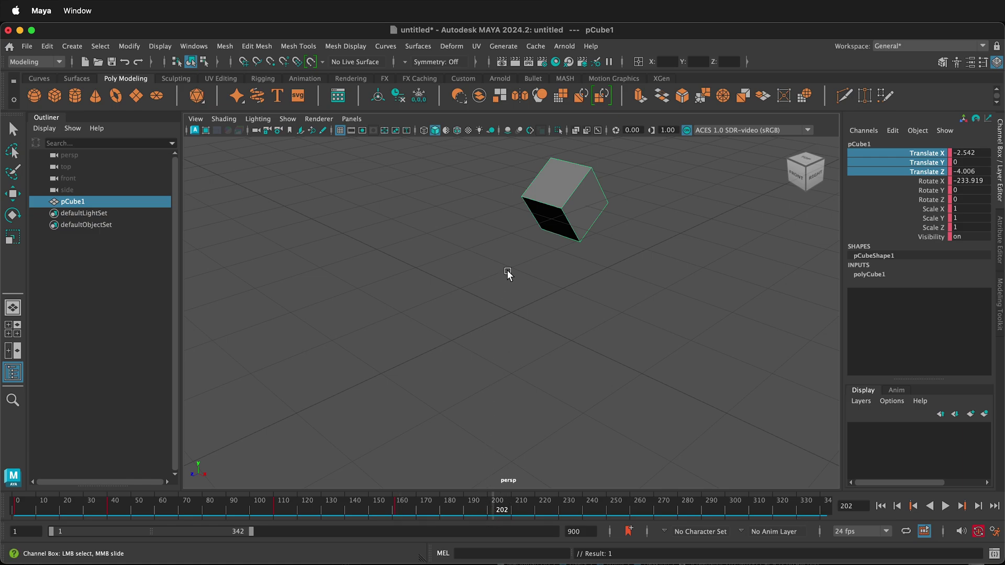
pyautogui.press('w')
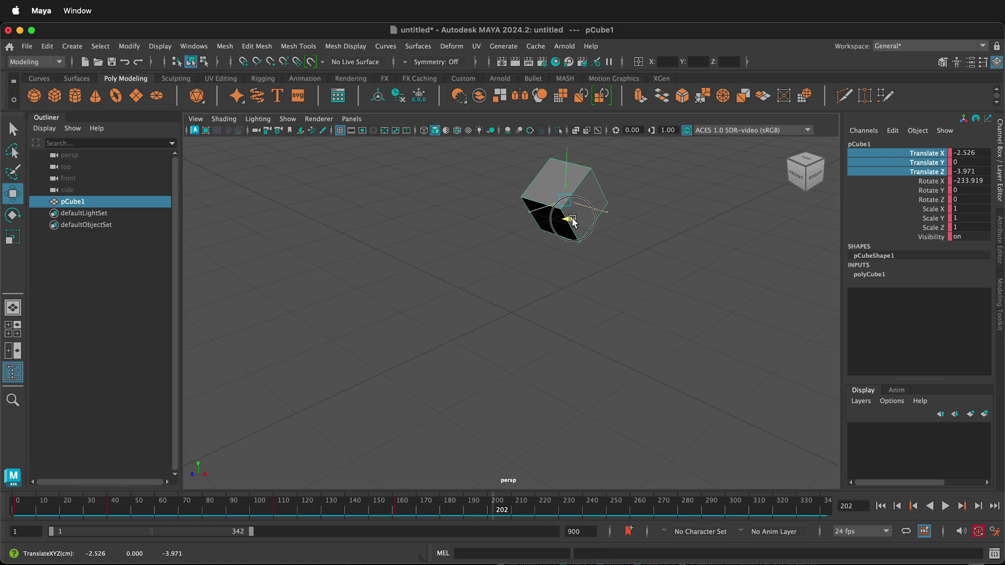
pyautogui.moveTo(568, 223); pyautogui.dragTo(357, 279)
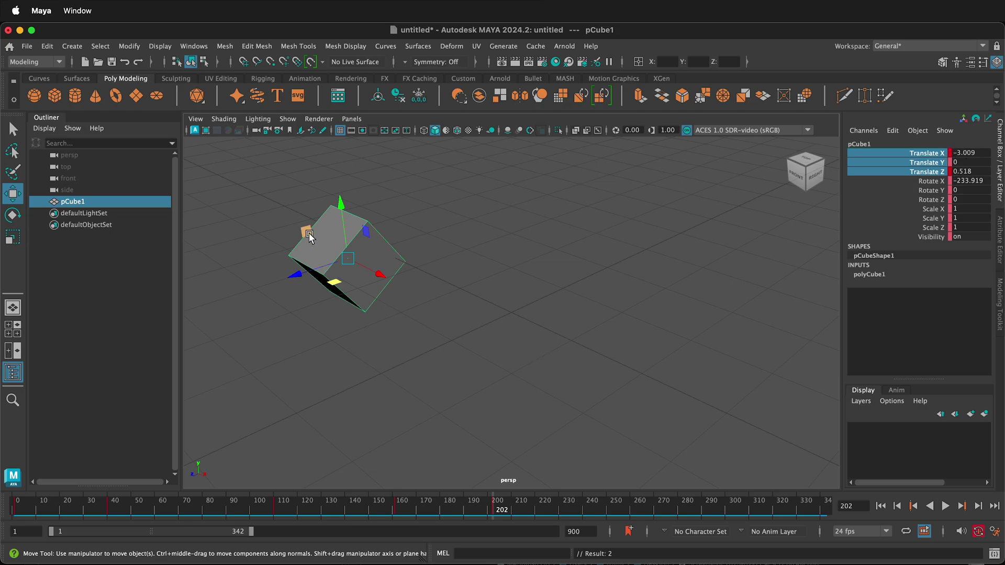
pyautogui.press('e')
pyautogui.moveTo(357, 269); pyautogui.dragTo(736, 202)
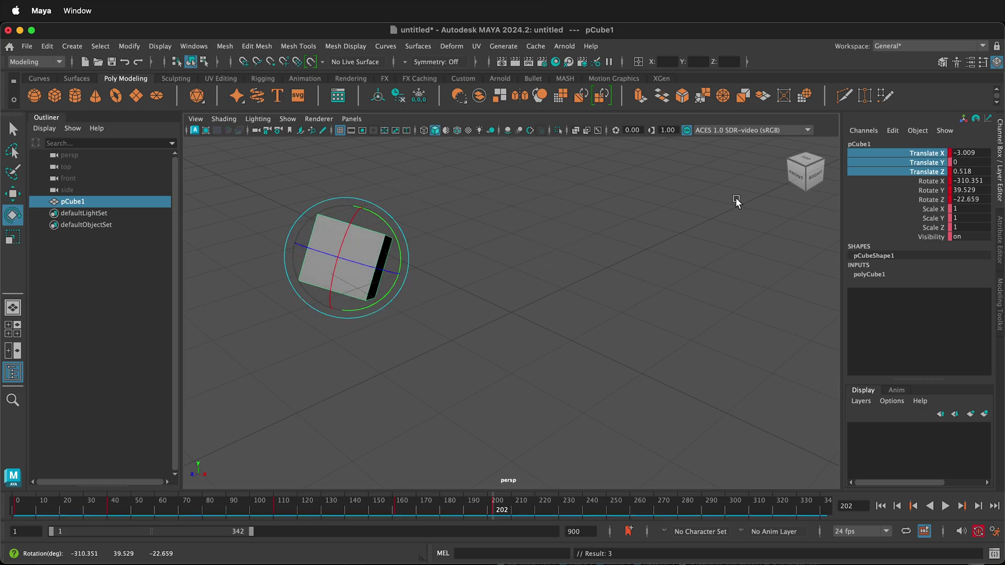
# At frame 278, lift the cube up and back and scale it uniformly to 1.356
pyautogui.click(674, 509)
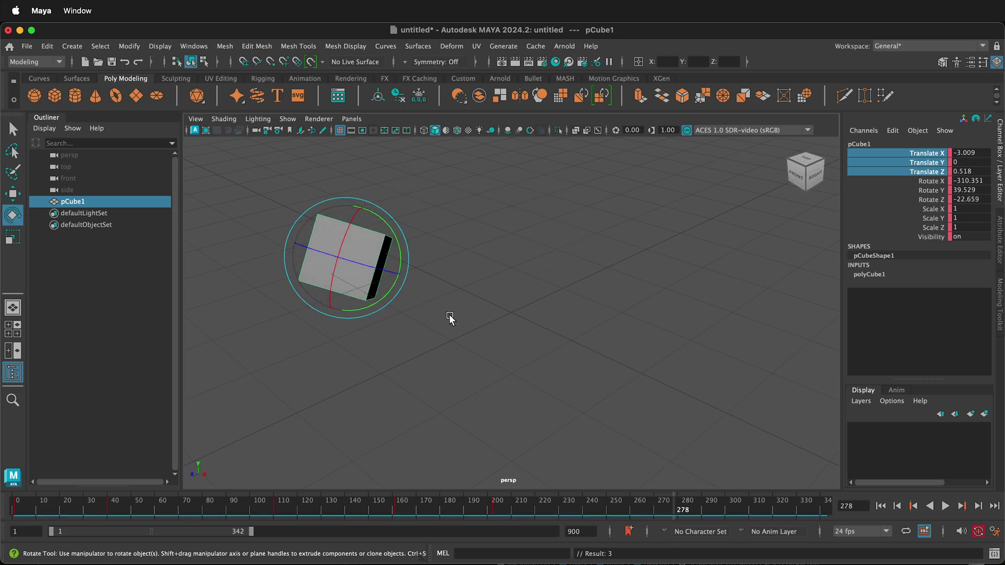
pyautogui.press('w')
pyautogui.moveTo(330, 287); pyautogui.dragTo(605, 259)
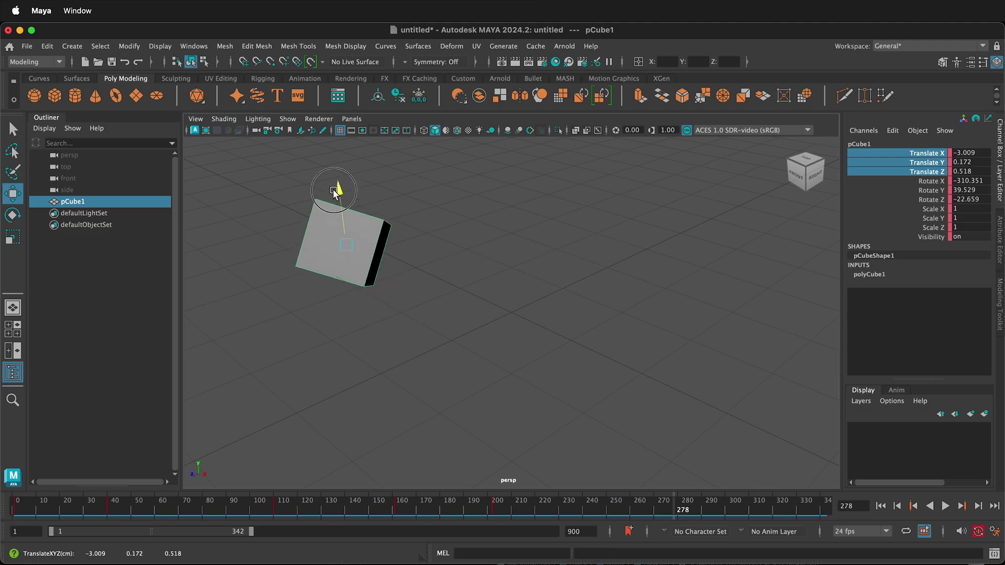
pyautogui.moveTo(347, 258); pyautogui.dragTo(548, 176)
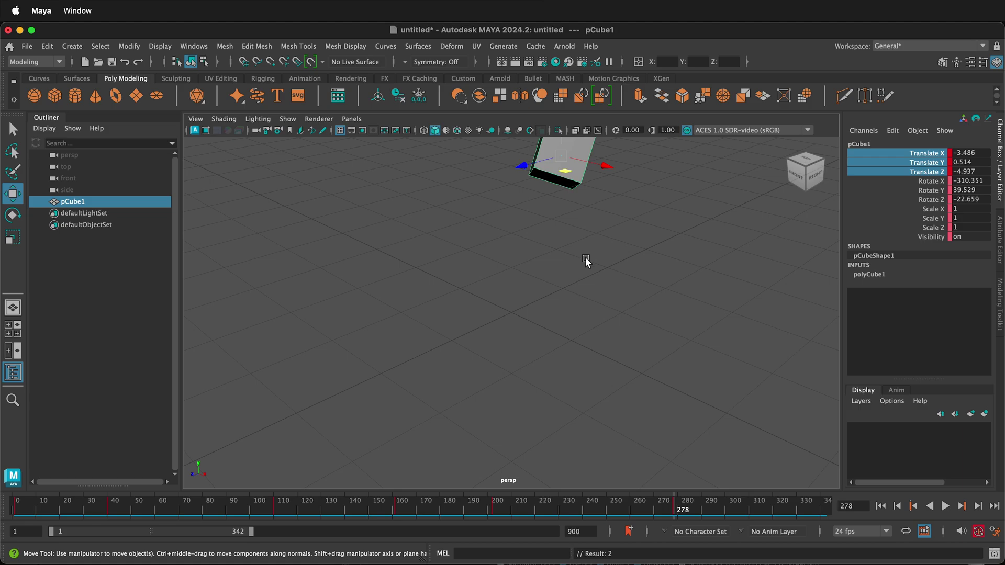
pyautogui.press('r')
pyautogui.moveTo(558, 162); pyautogui.dragTo(565, 262)
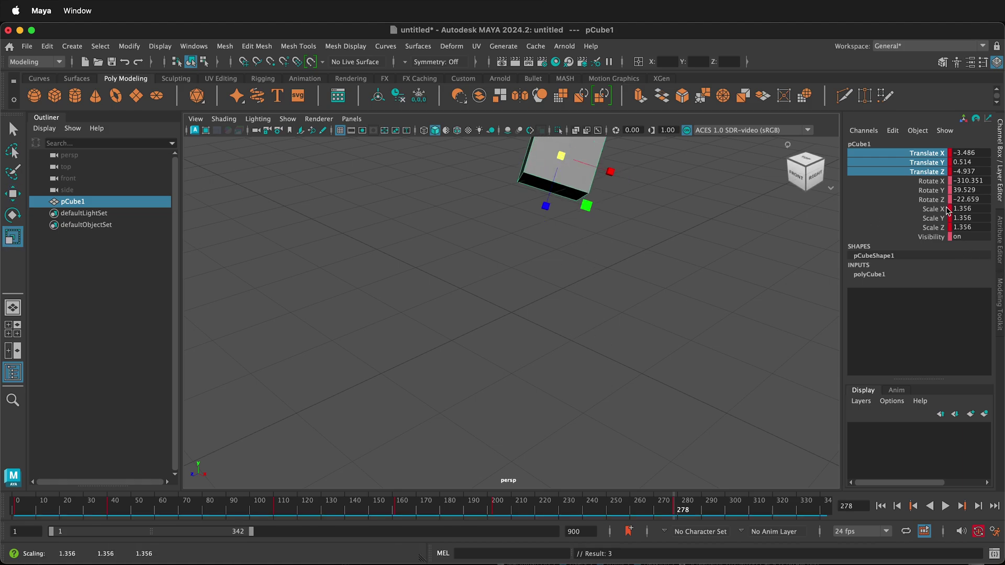
# At frame 325, move the cube back left to Translate X -3.02, Y 0.514, Z -0.089
pyautogui.click(785, 511)
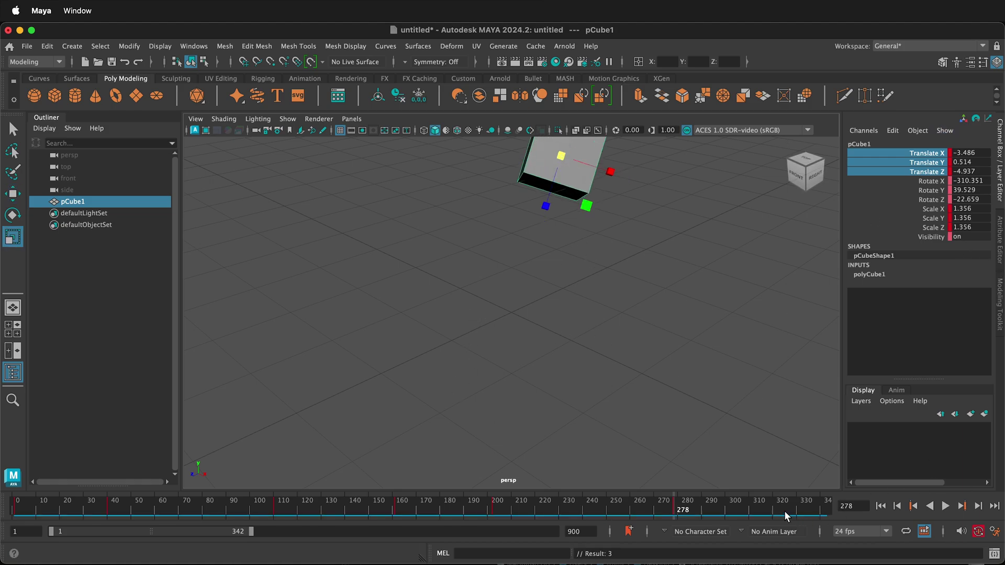
pyautogui.press('w')
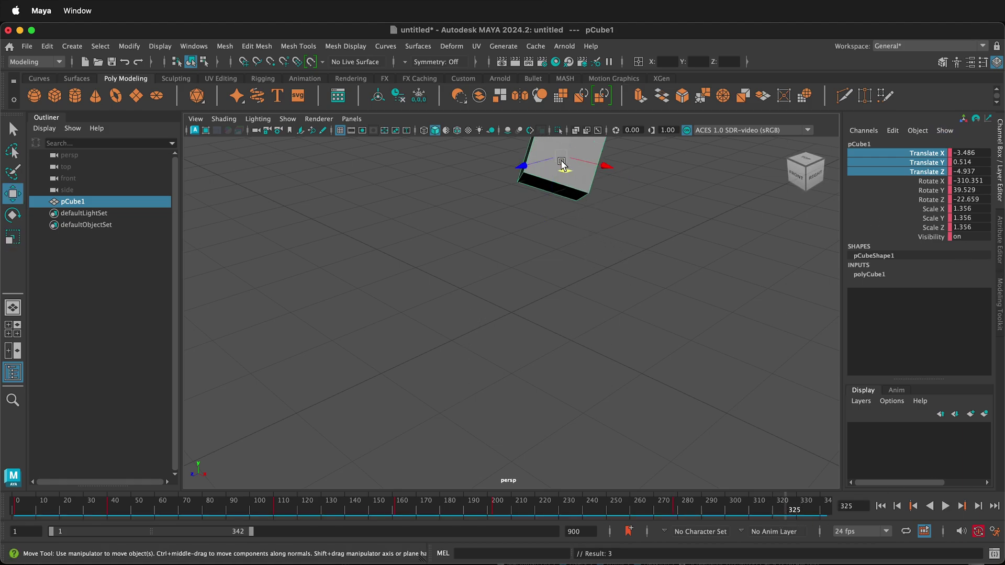
pyautogui.moveTo(561, 162); pyautogui.dragTo(379, 237)
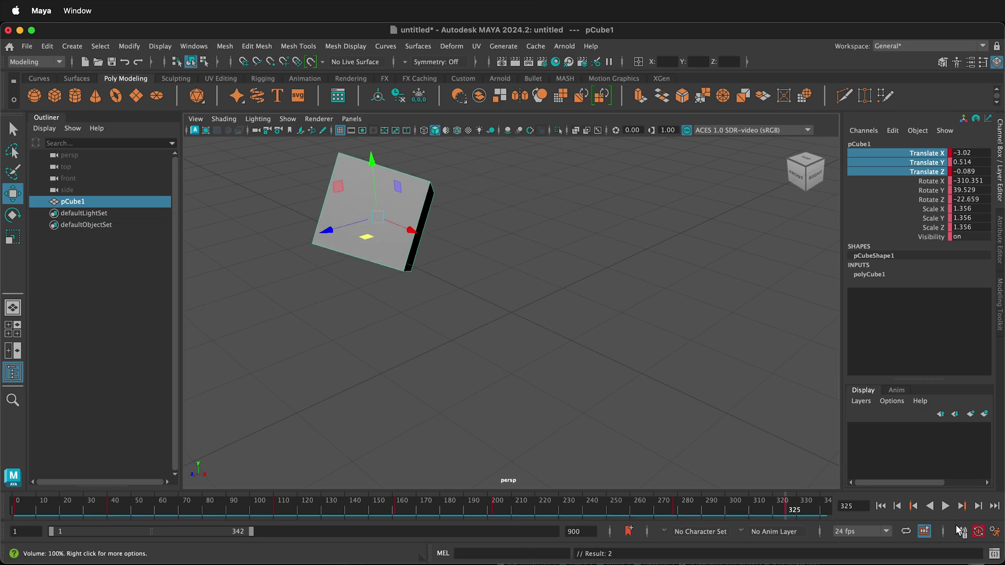
# At frame 234, nudge the cube to Translate X -2.434, Y 0.351, Z 0.359 with Auto Key
pyautogui.click(569, 507)
pyautogui.moveTo(437, 225); pyautogui.dragTo(446, 293)
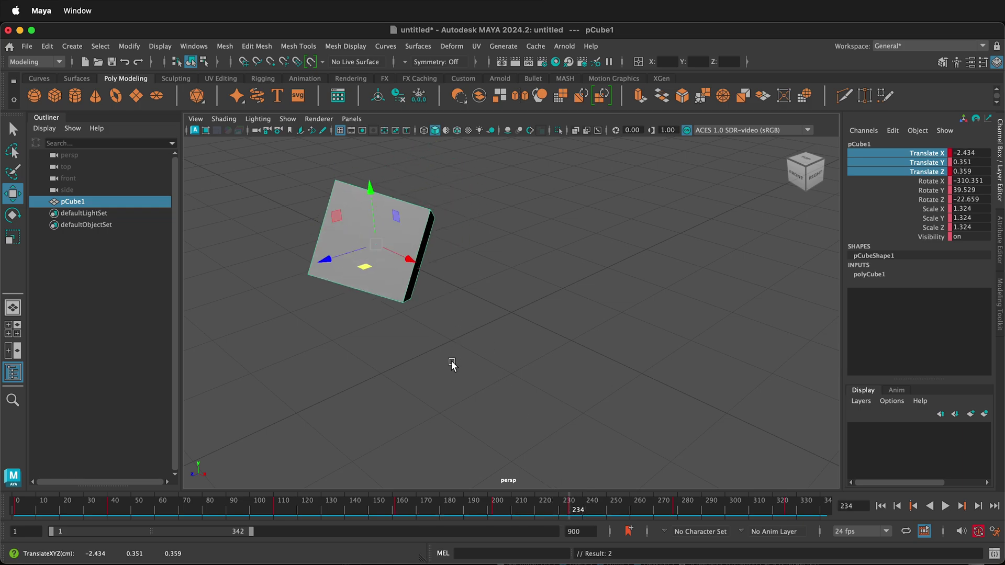